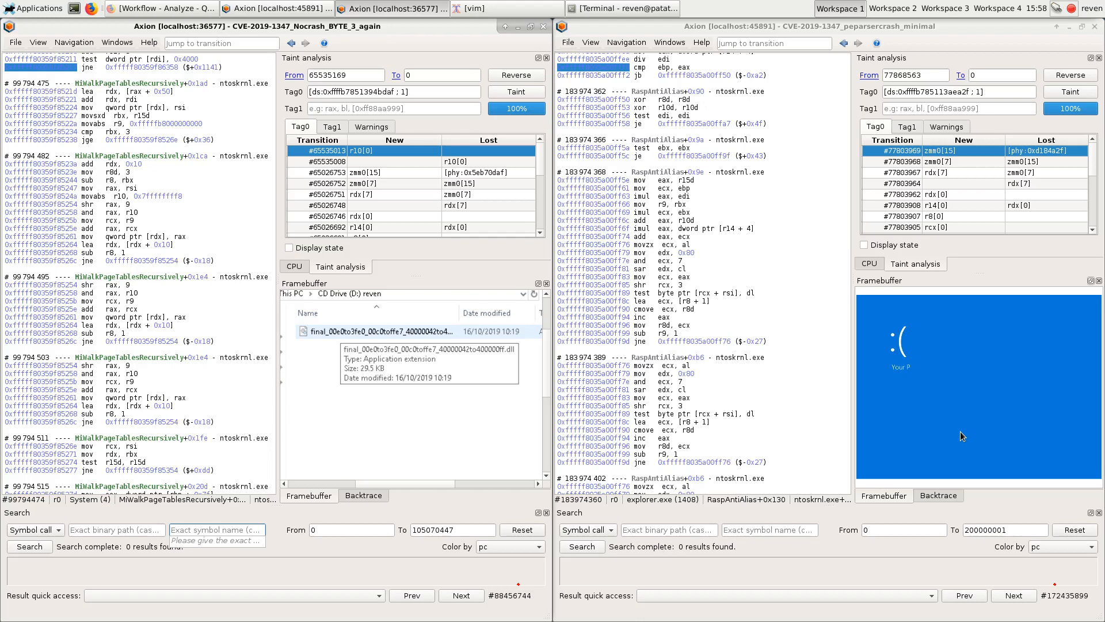
Review the trace comparison loop in diff_trace.py in vim, from the project connections to the final logging, and put the editor away
left_click(474, 12)
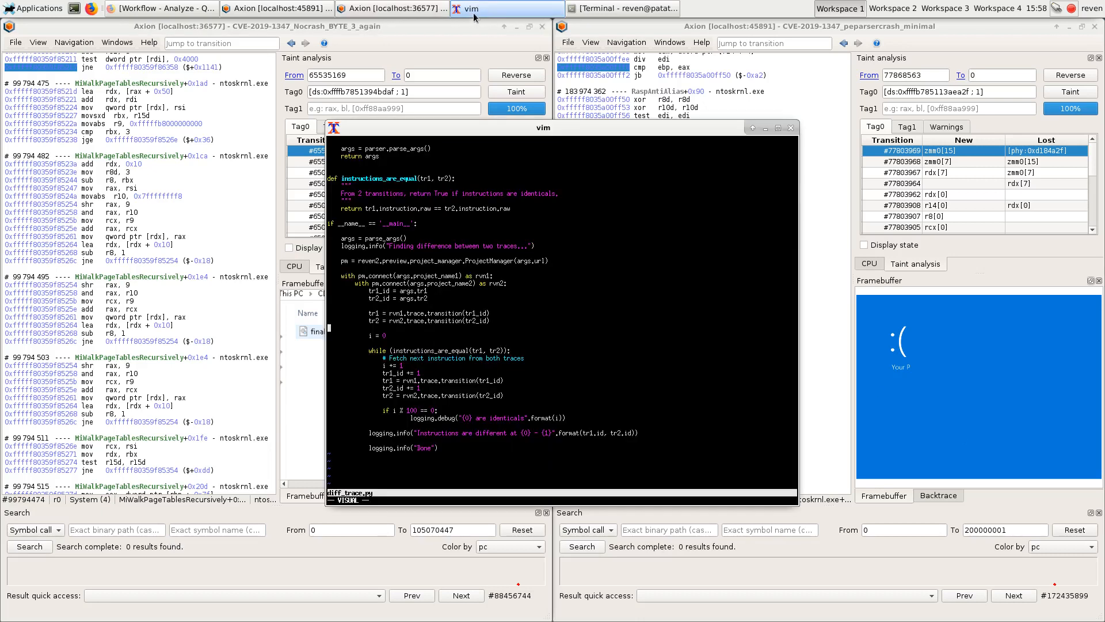
left_click_drag(363, 276, 420, 282)
left_click_drag(410, 320, 460, 321)
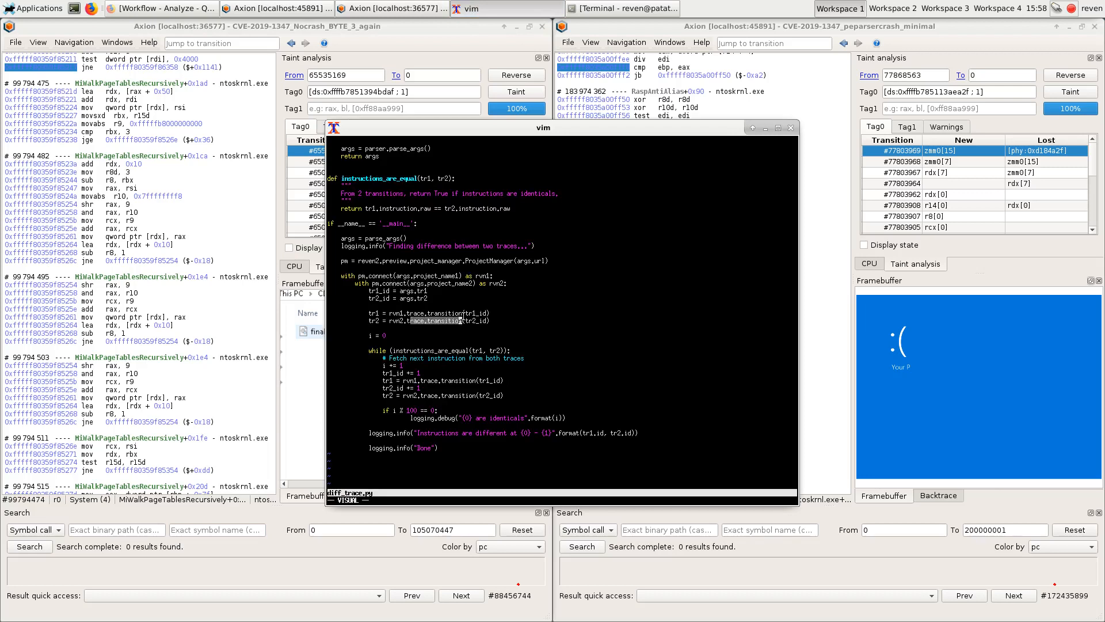
left_click_drag(416, 350, 506, 352)
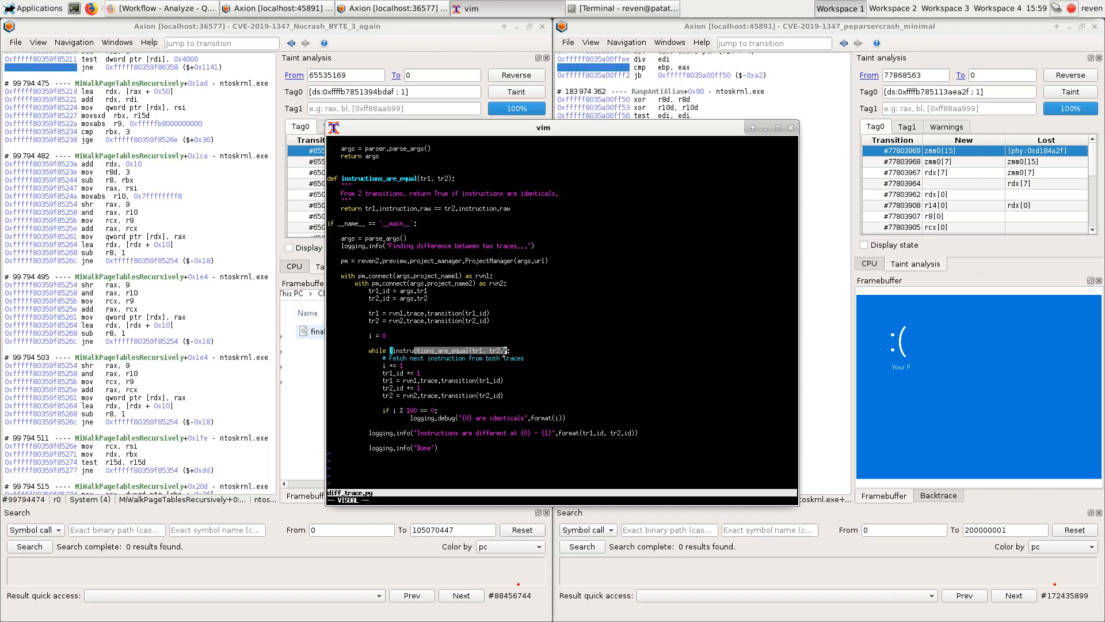
left_click(464, 350)
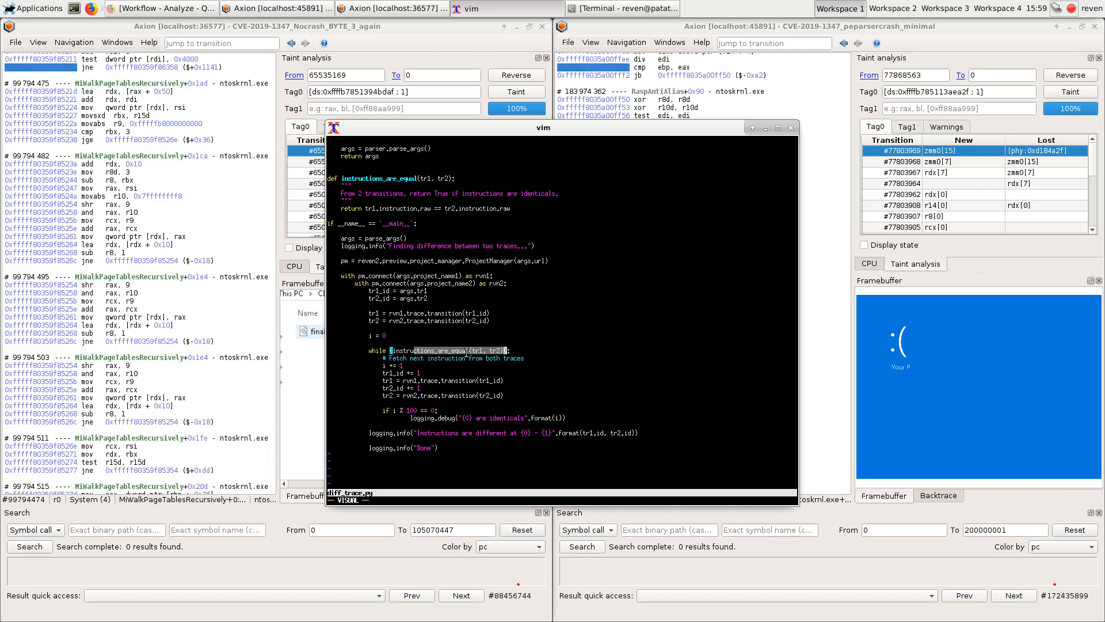
left_click(447, 424)
left_click(461, 440)
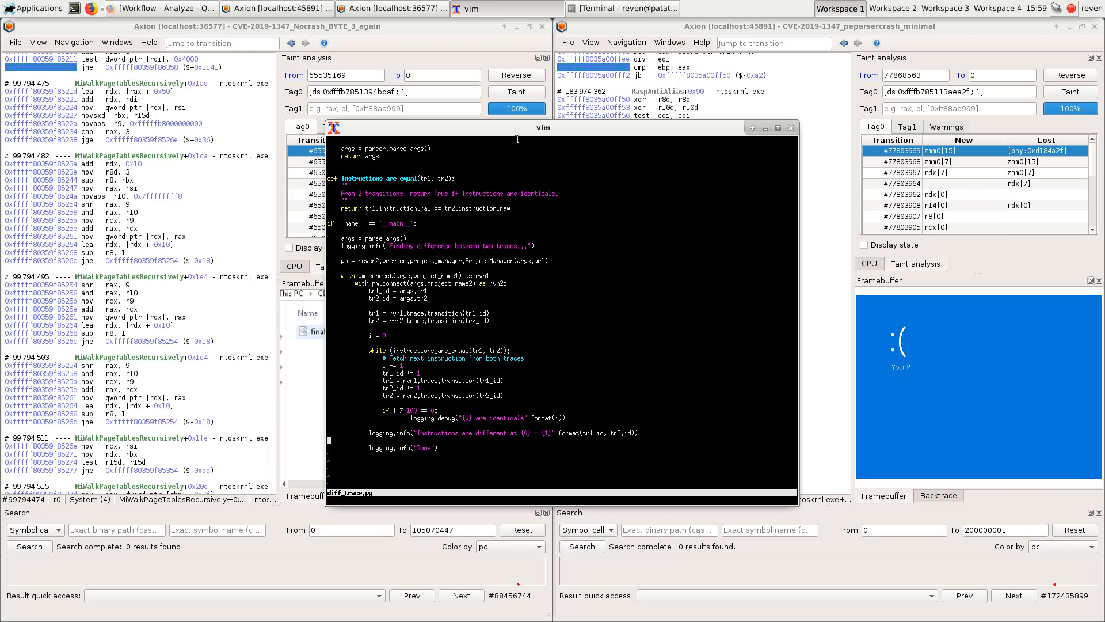
left_click(765, 127)
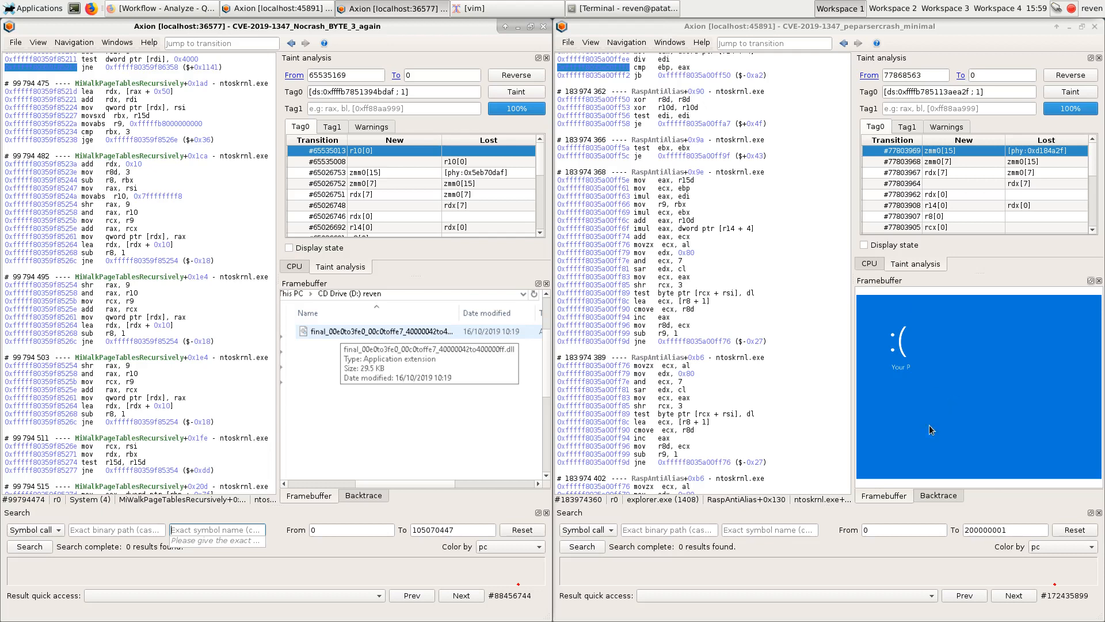
In the crash trace, show the backtrace and go to the memcpy call, followed by its caller frame MiRelocateImage
left_click(937, 497)
scroll(1031, 420, "down", 3)
left_click(1034, 350)
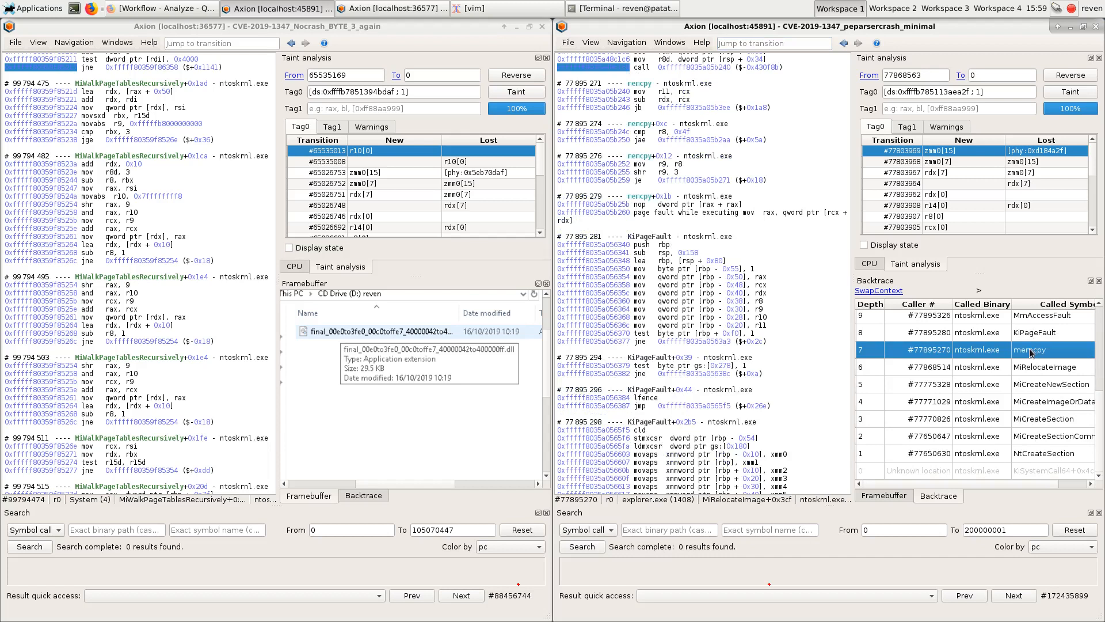
scroll(726, 86, "up", 3)
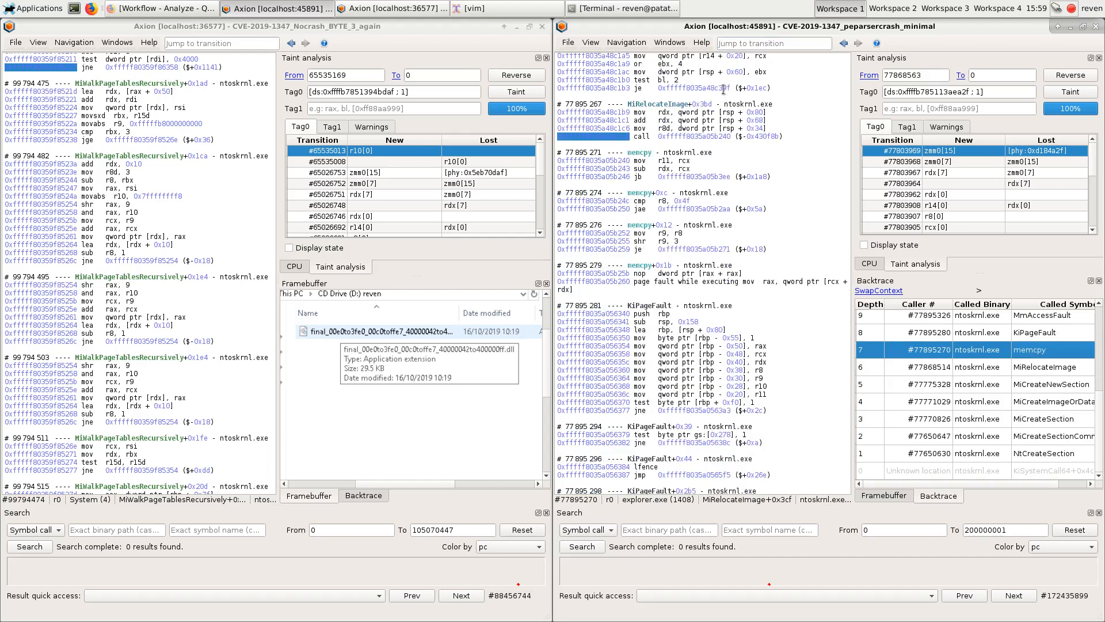
left_click(1035, 368)
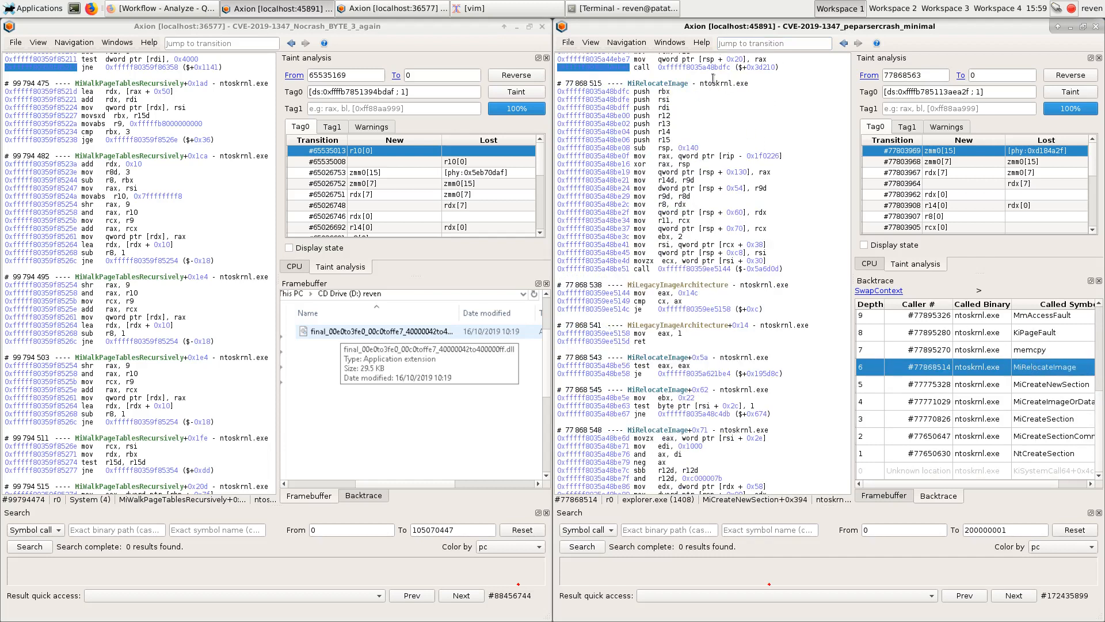
Search the no-crash trace for calls to MiRelocateImage in ntoskrnl.exe and go to the match
left_click(139, 529)
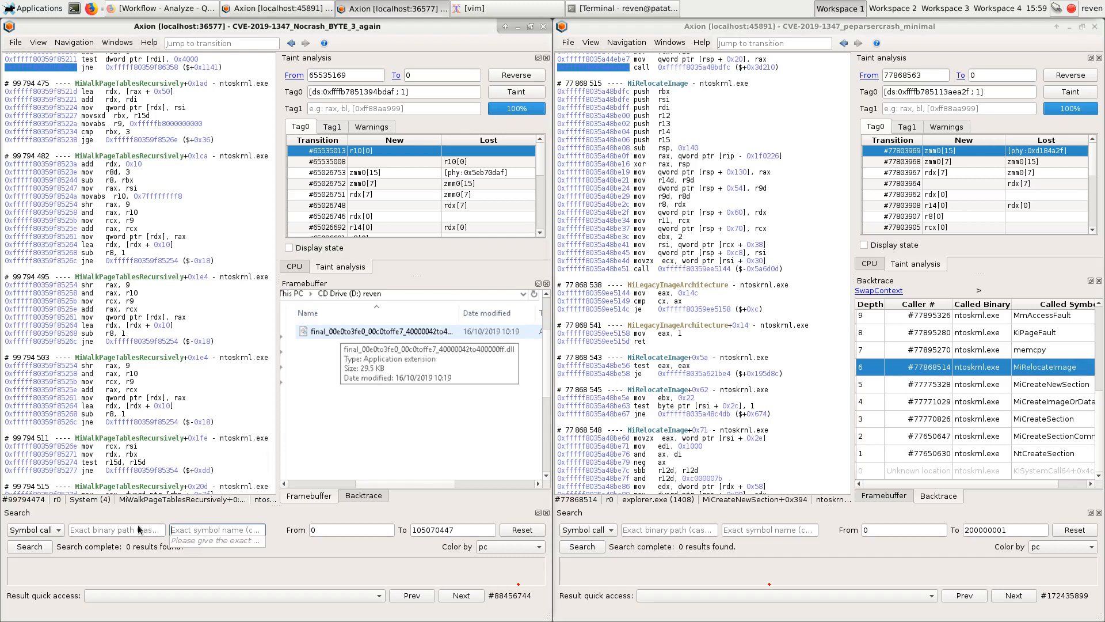
left_click(136, 529)
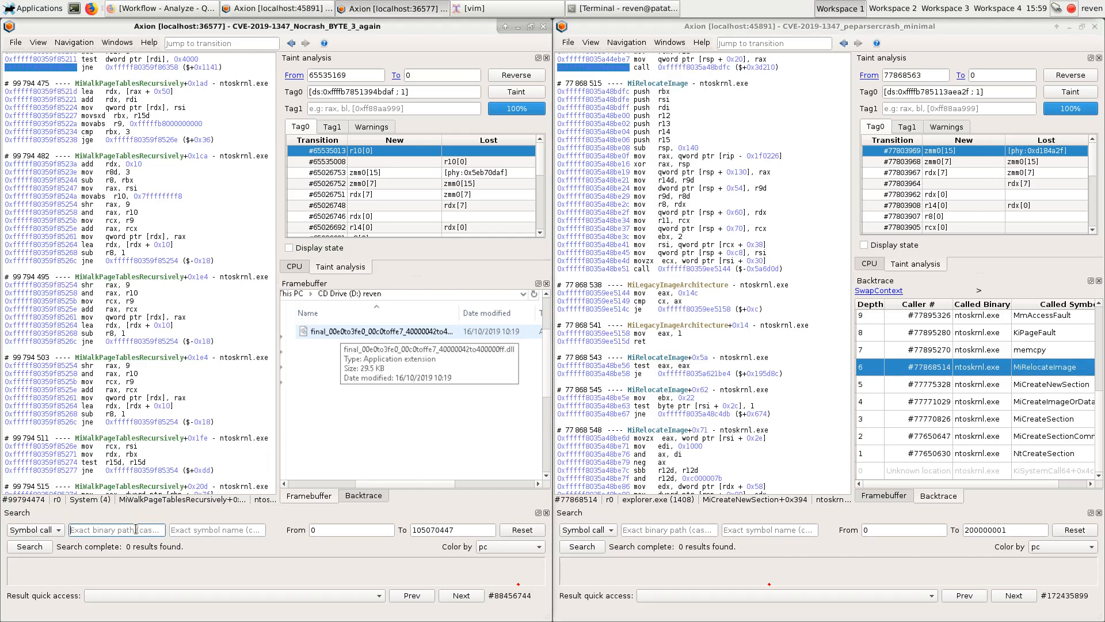
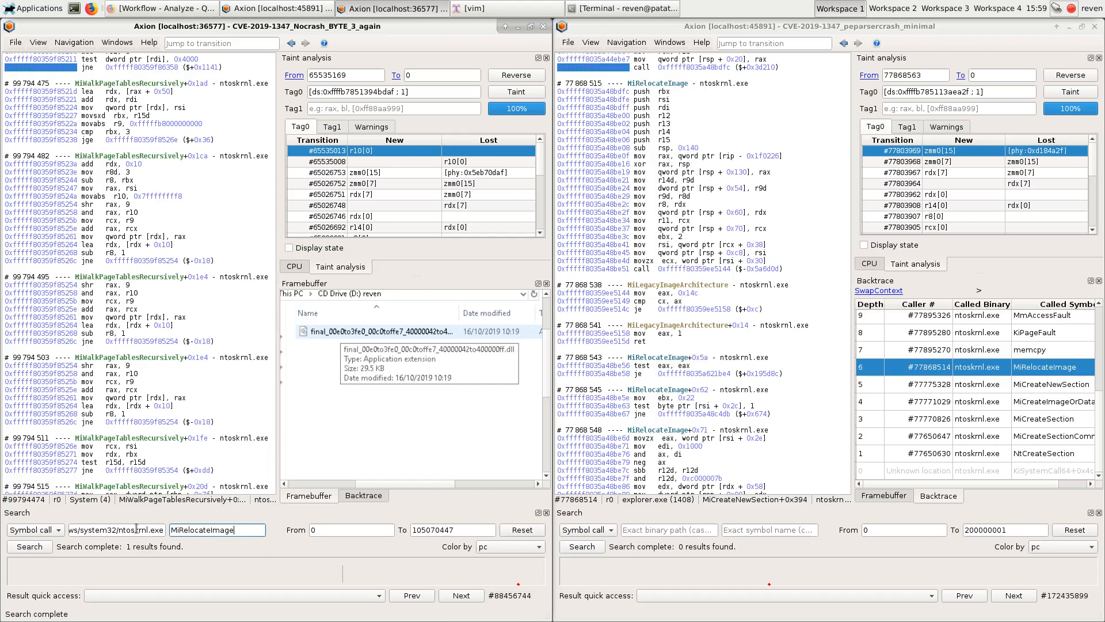
key("shift+F3")
scroll(173, 340, "up", 5)
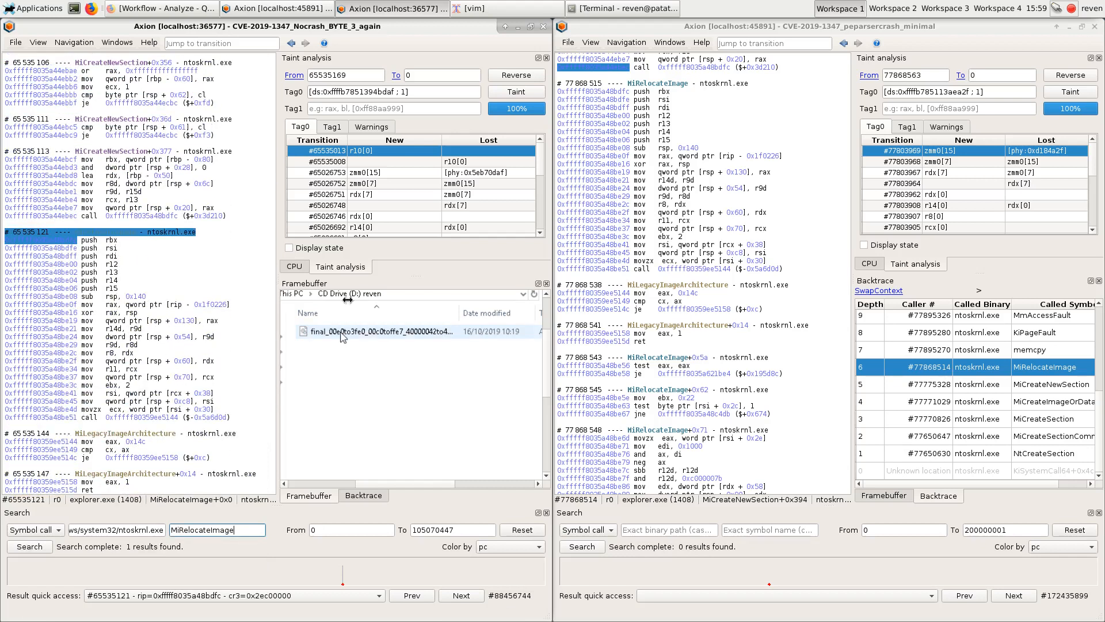
Highlight MiRelocateImage's entry transition in the no-crash trace and select its counterpart, #77868515, in the crash trace
scroll(793, 313, "up", 5)
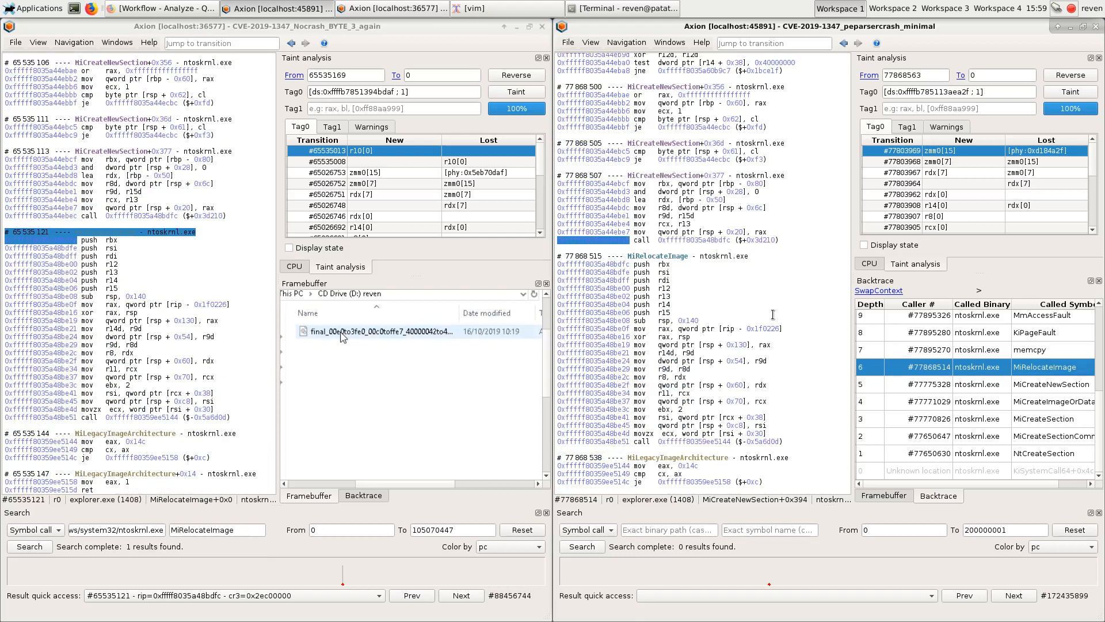
double_click(36, 232)
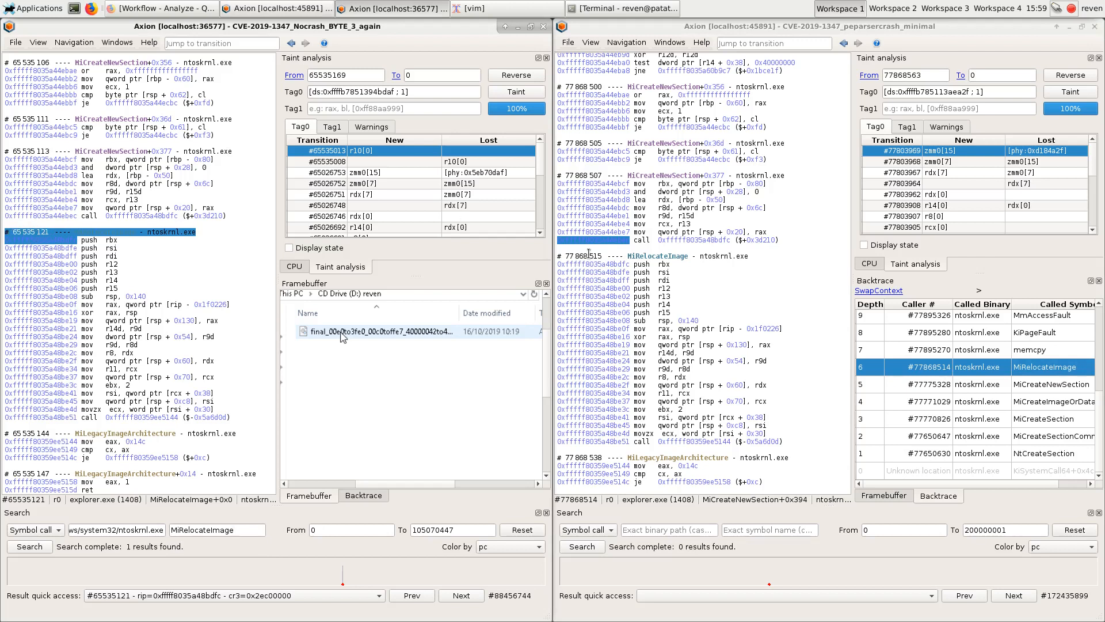
left_click(607, 263)
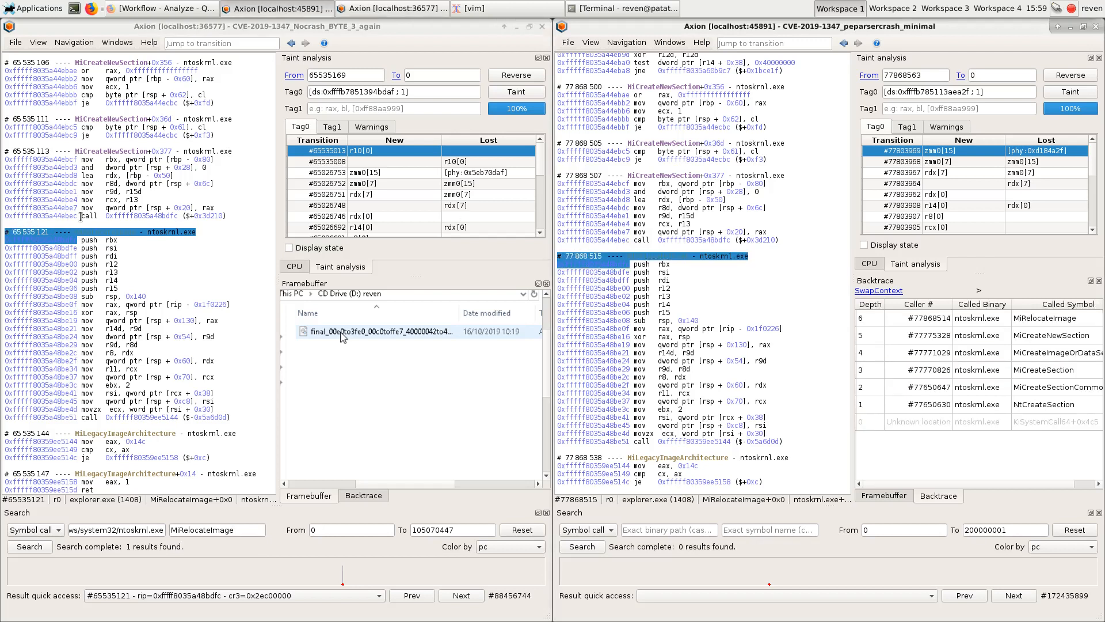
left_click(610, 13)
left_click_drag(512, 244, 597, 245)
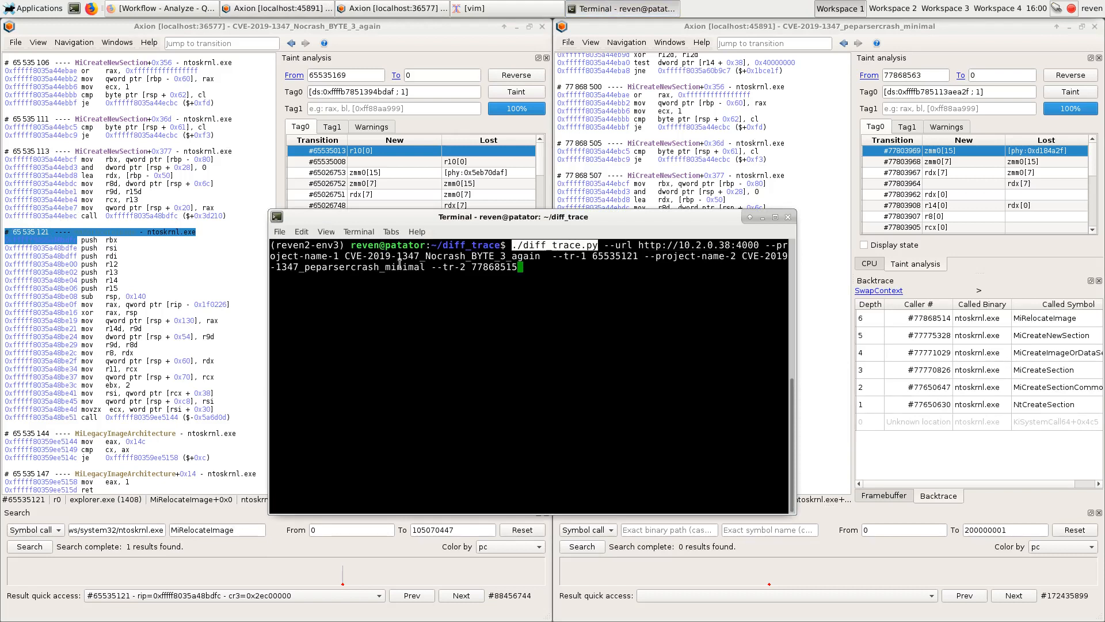
double_click(381, 256)
double_click(598, 256)
double_click(748, 256)
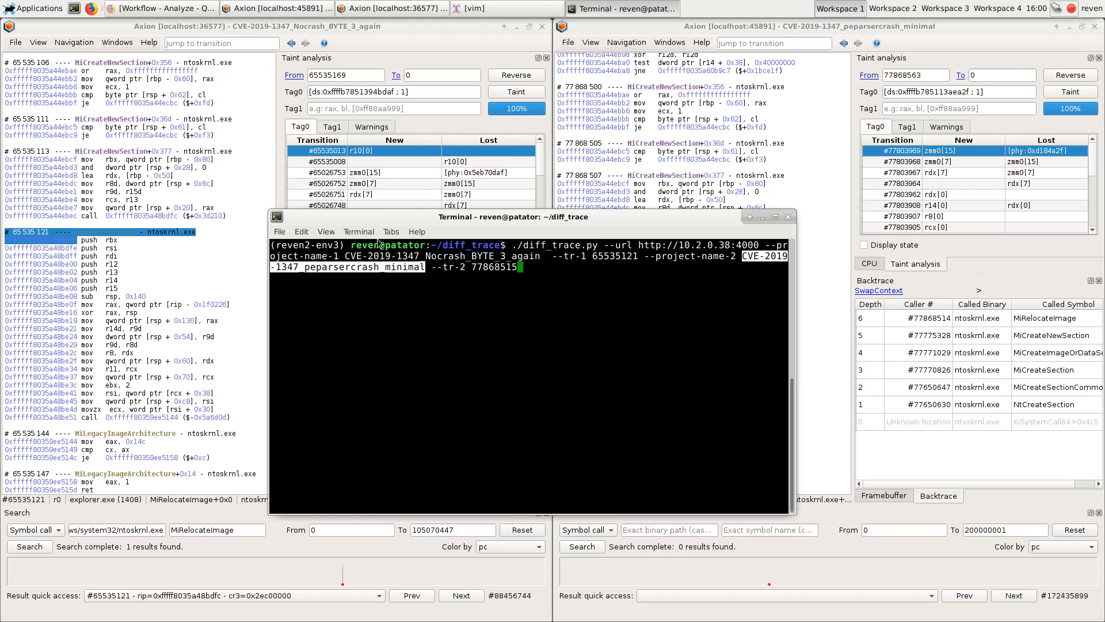
double_click(489, 267)
key("Return")
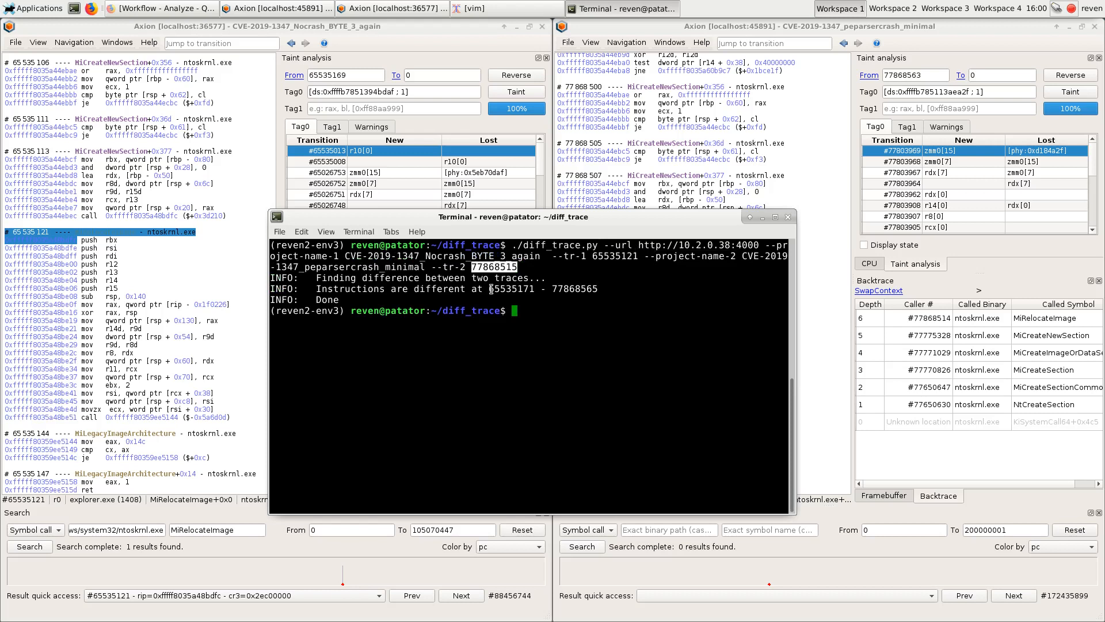
left_click_drag(488, 289, 630, 294)
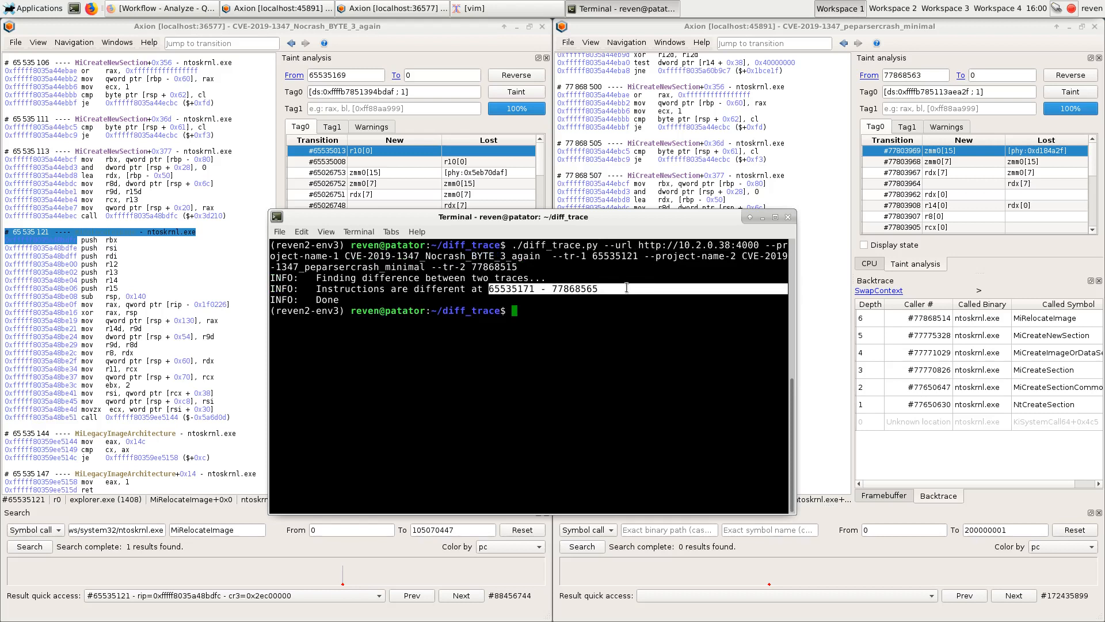
left_click(611, 288)
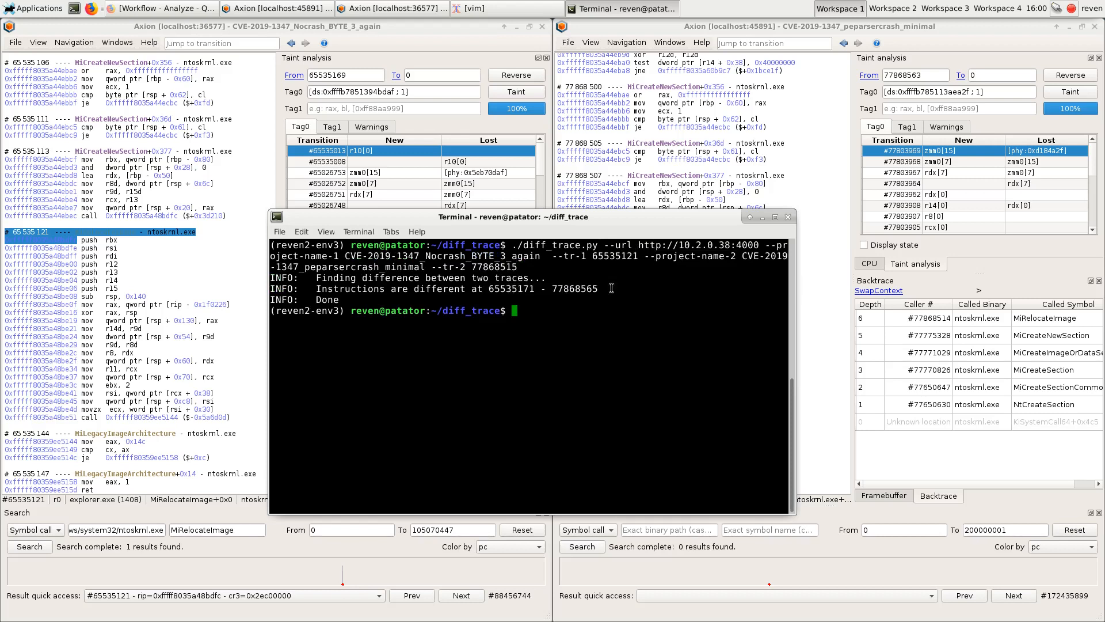
Go to the reported diverging transitions: 65535171 in the no-crash trace and 77868565 in the crash trace
double_click(520, 288)
middle_click(268, 44)
left_click(559, 290)
double_click(573, 290)
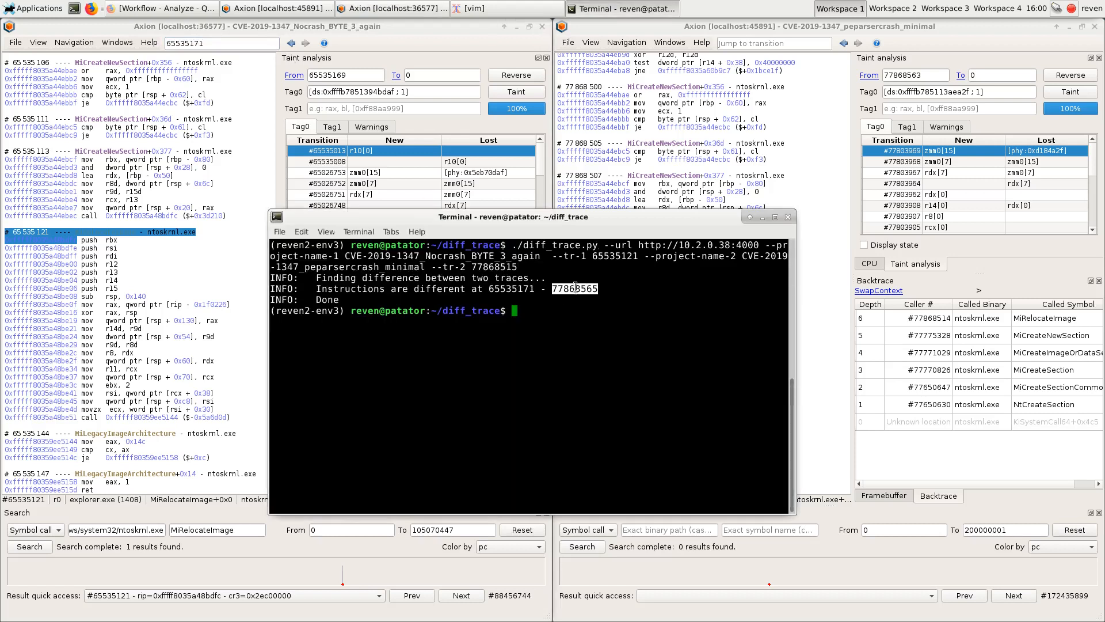
left_click(737, 43)
middle_click(738, 43)
key("Return")
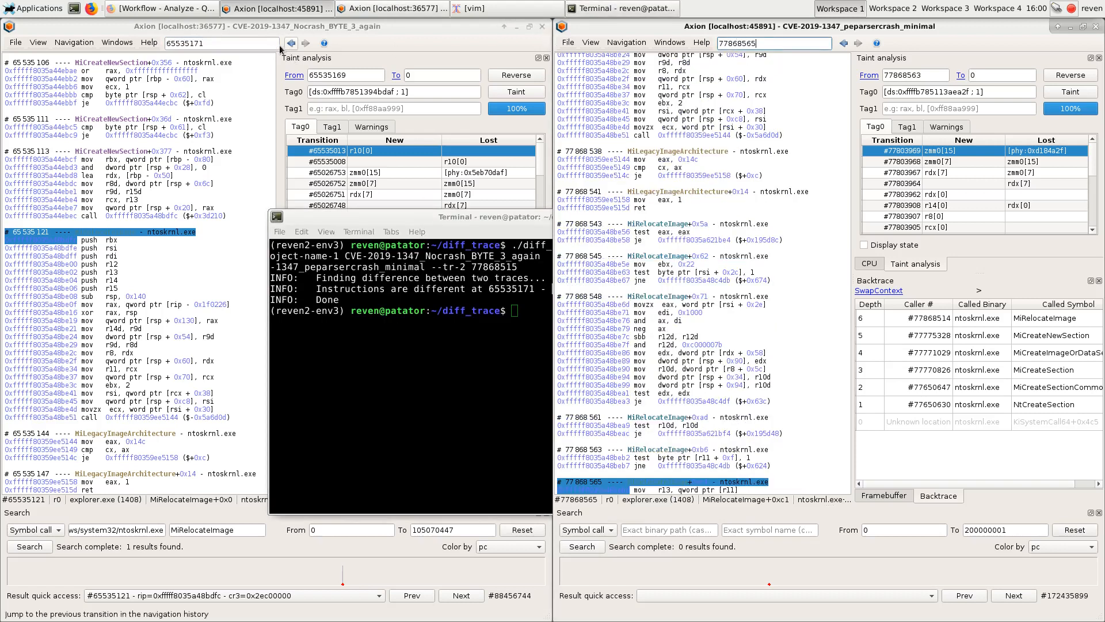
left_click(343, 337)
key("Return")
key("alt+Tab")
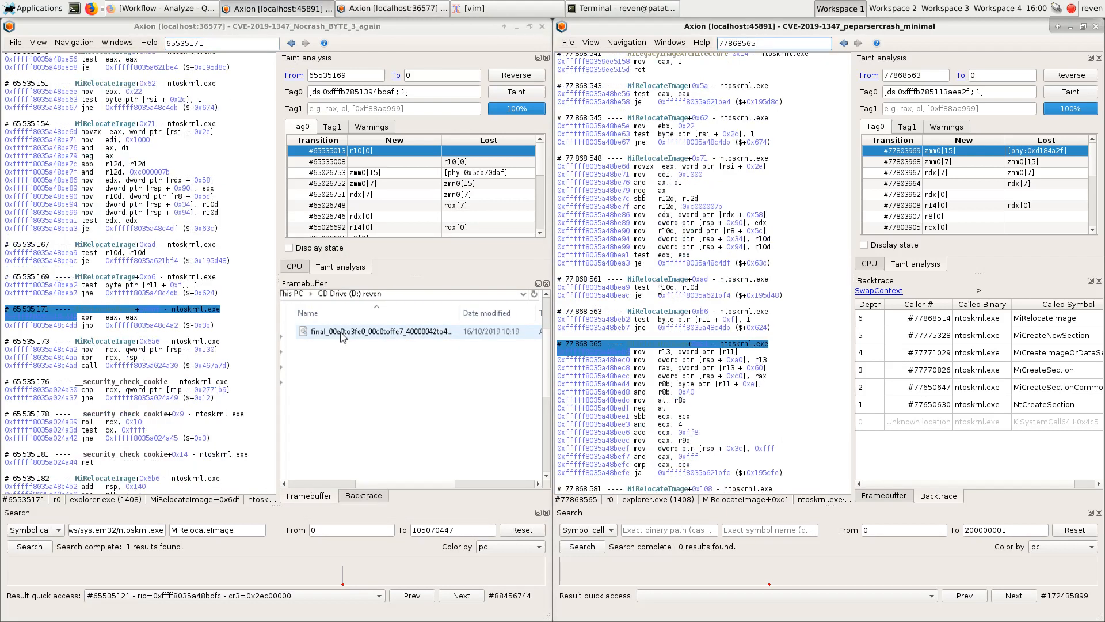
Inspect the memory byte [r11 + 0xf] tested at MiRelocateImage+0xb6 in both traces
key("alt+Tab")
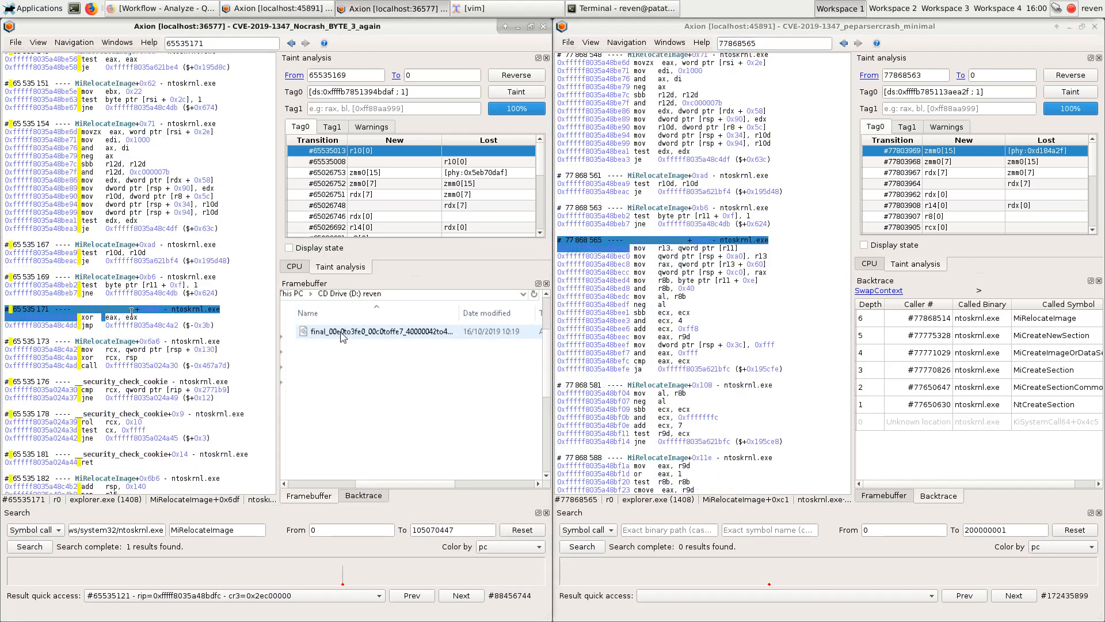
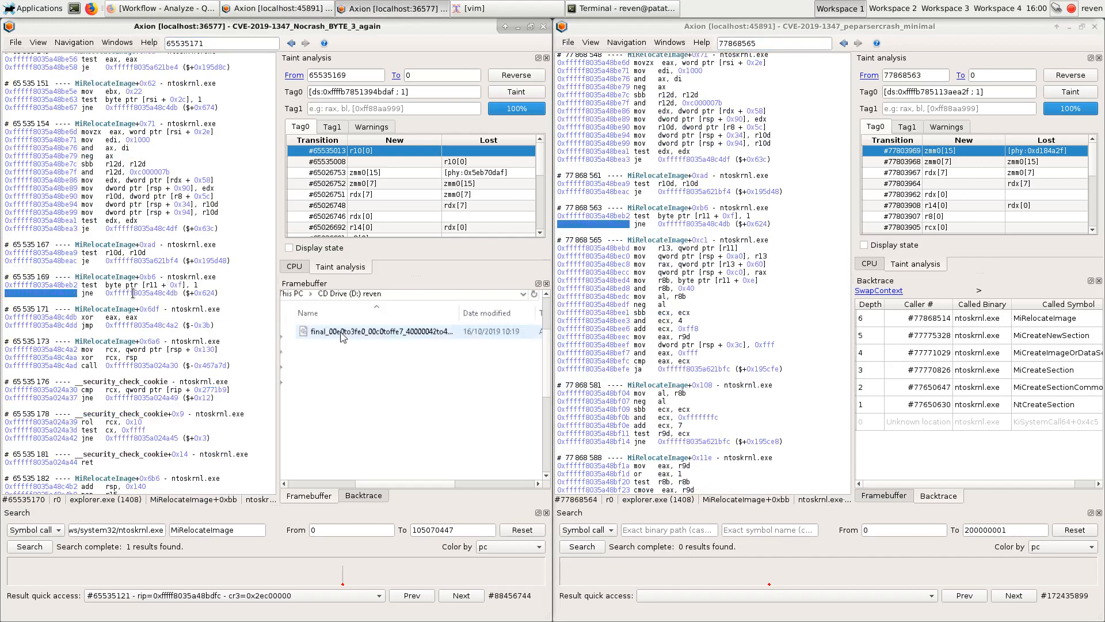
left_click(144, 286)
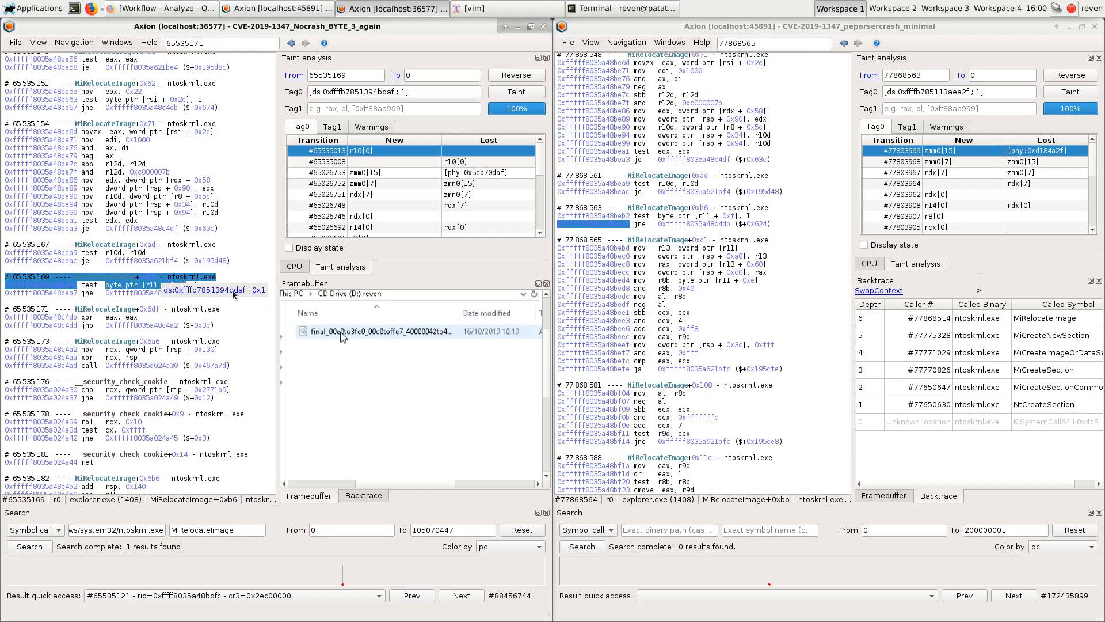
left_click(704, 219)
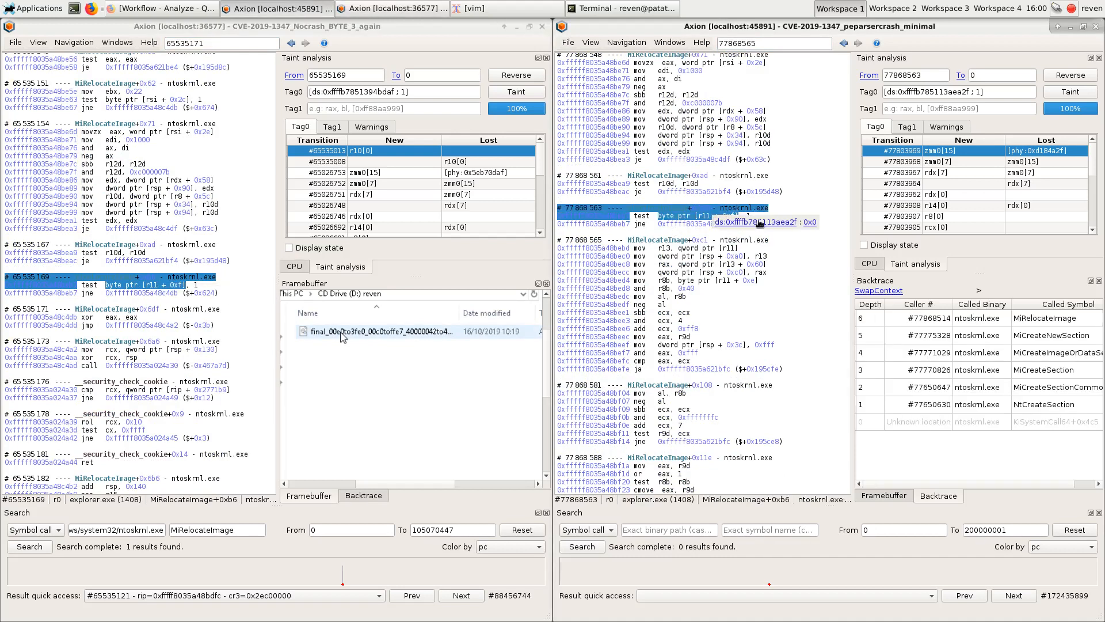
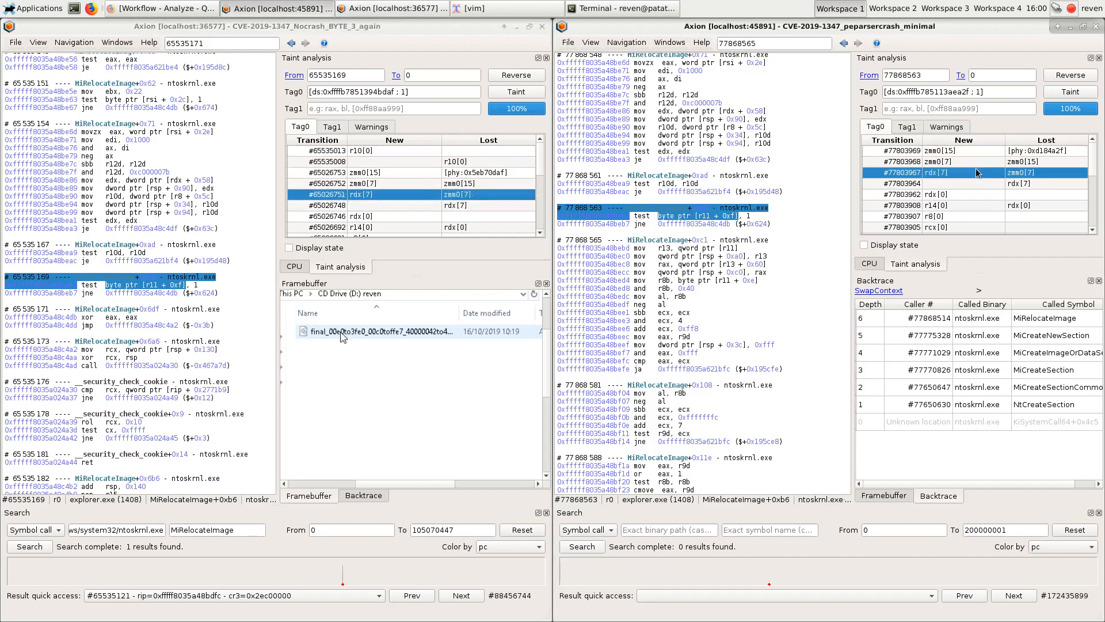
Open taint change #65535013 in the no-crash trace, search the crash trace for address 0xfffff8035a48fdad, and go to the match
left_click(424, 151)
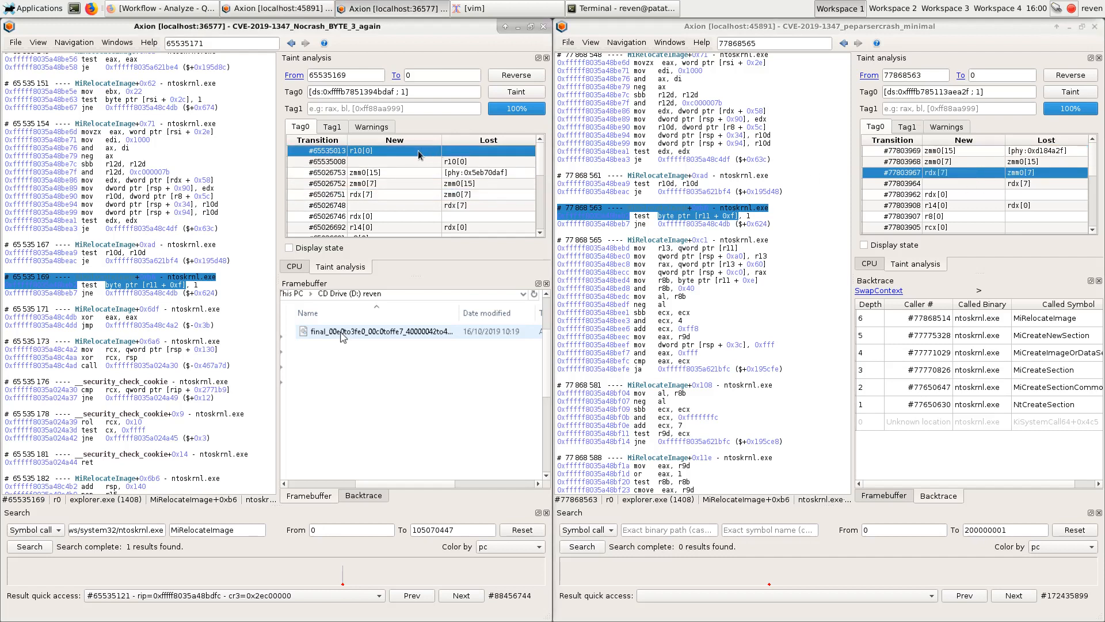
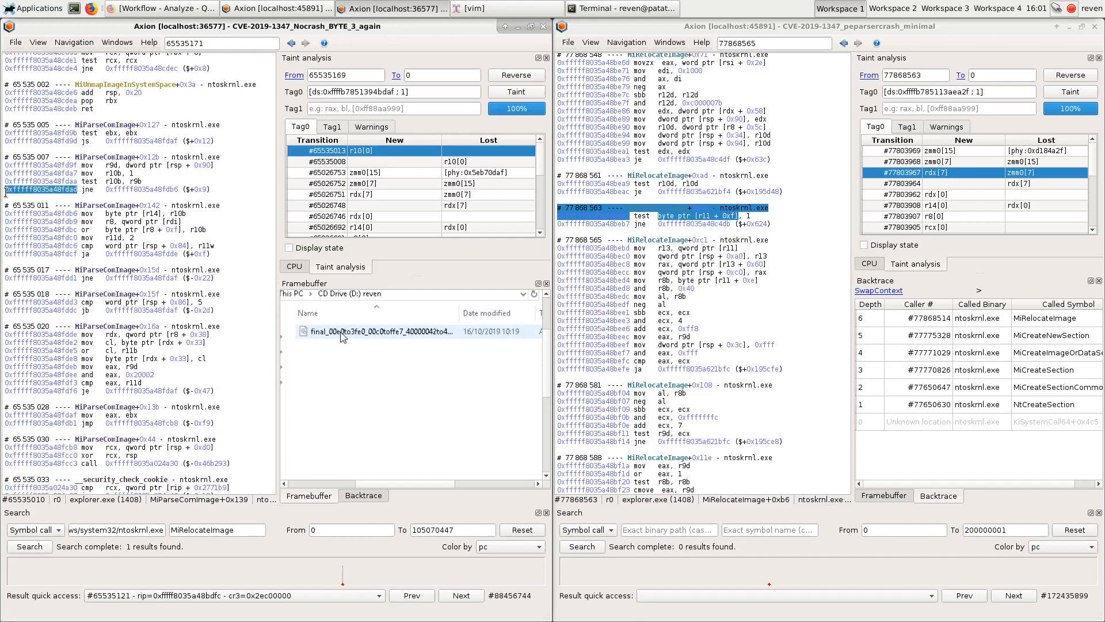
left_click(601, 533)
left_click(597, 570)
type("0xfffff8035a48fdad")
left_click(587, 547)
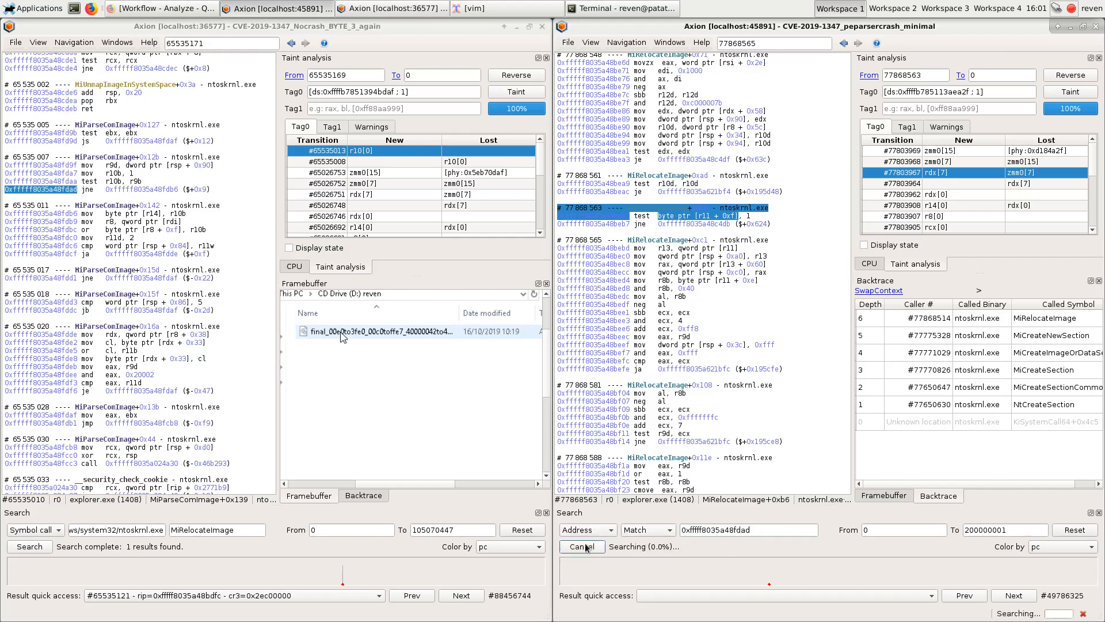
left_click(718, 564)
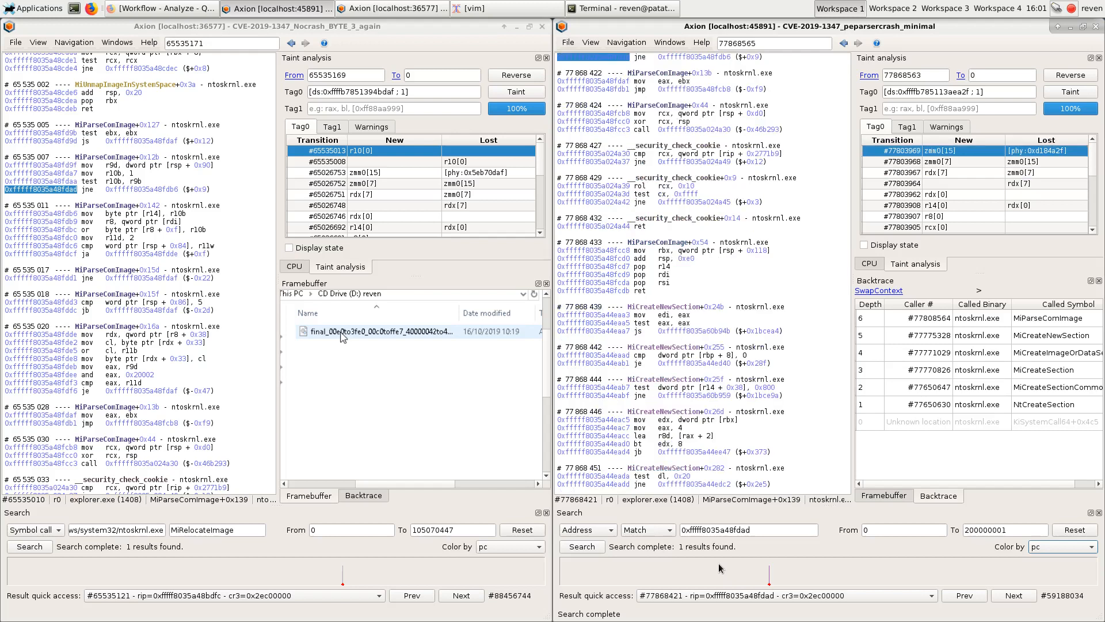
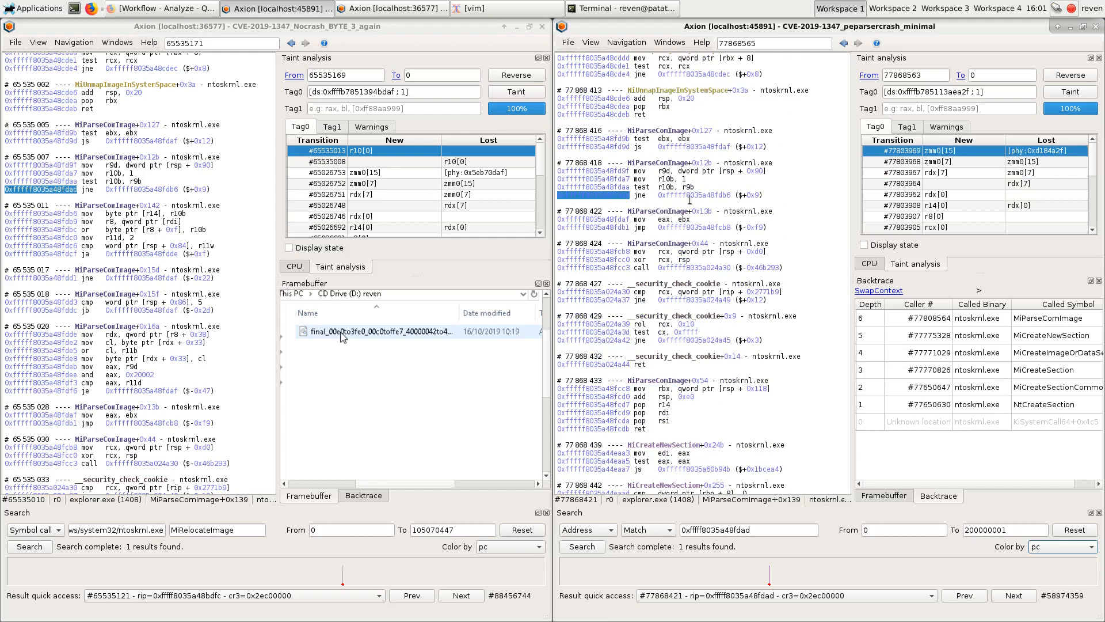
Compare the r10b and r9b operands of the test instruction at MiParseComImage+0x136 in both traces
left_click(117, 181)
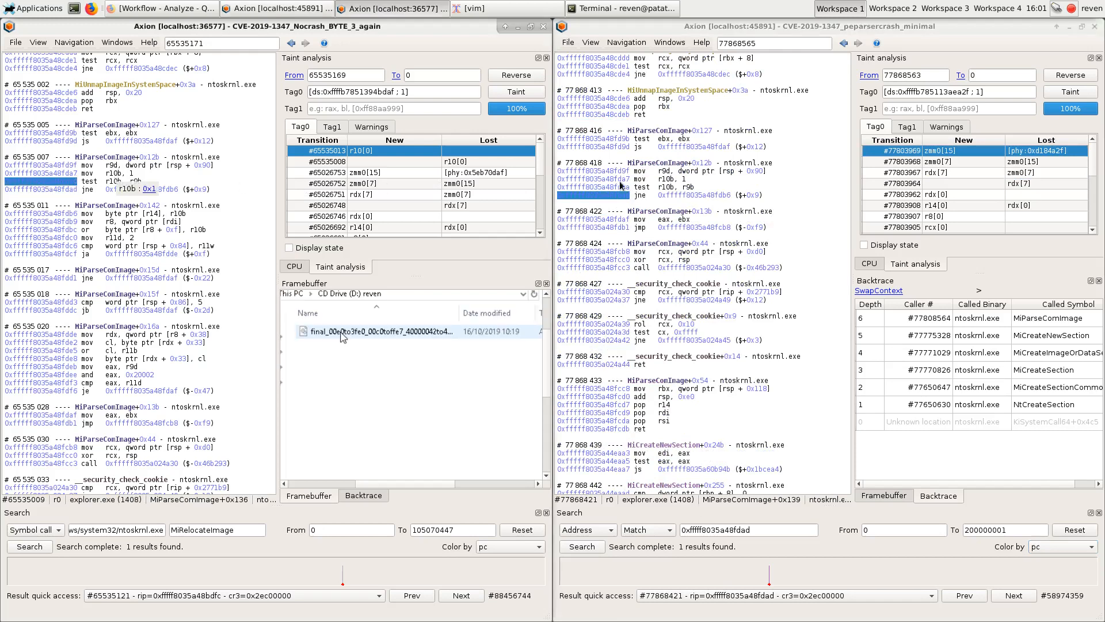
left_click(667, 187)
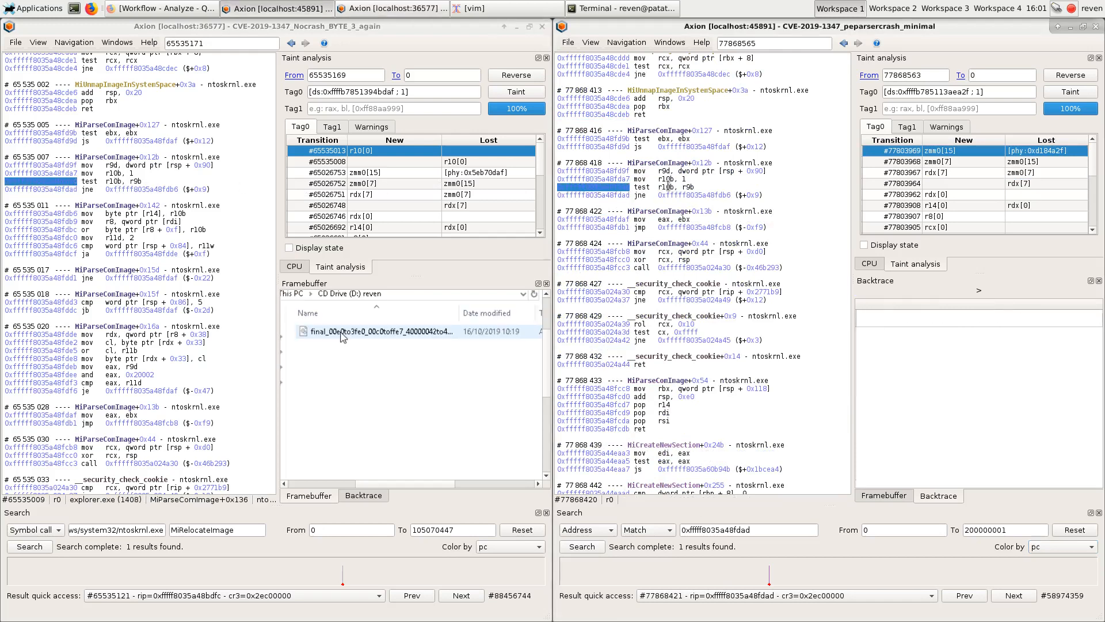
left_click(138, 182)
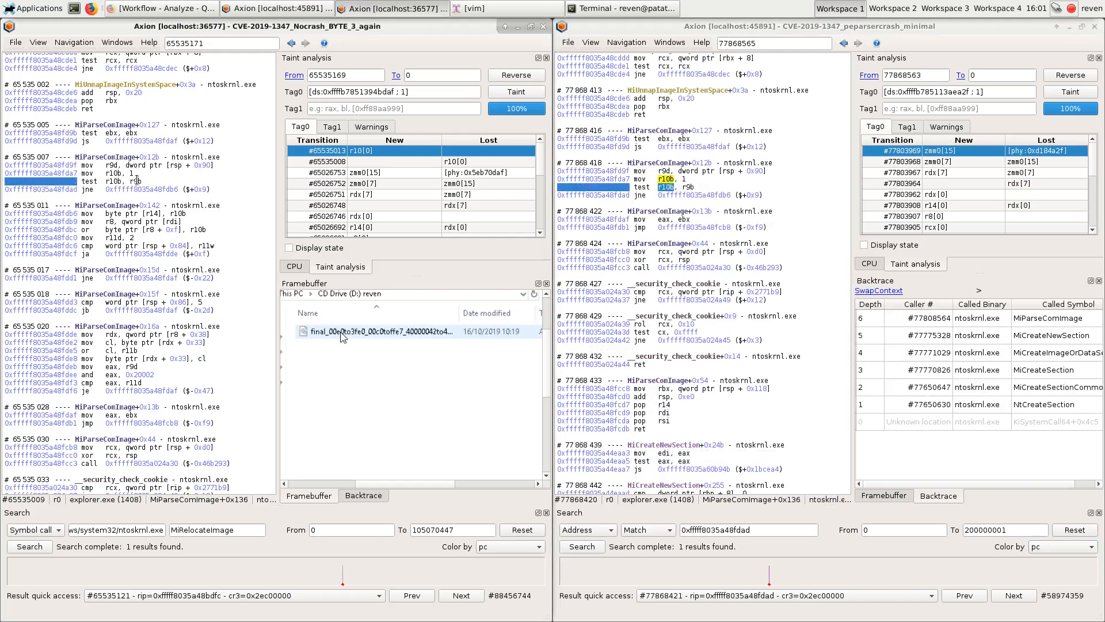
left_click(691, 188)
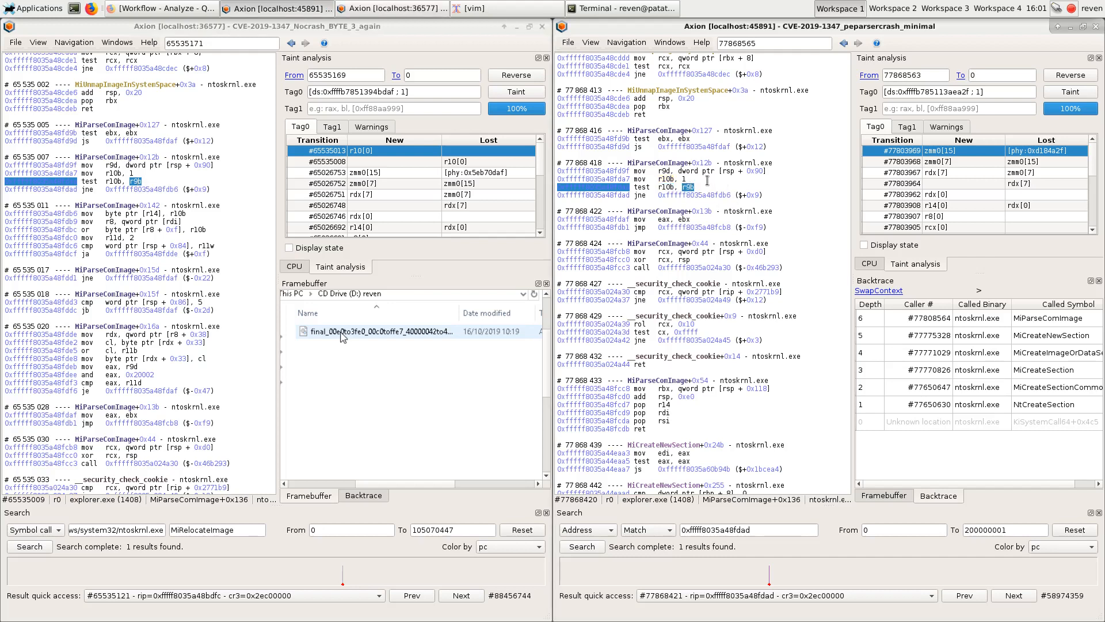